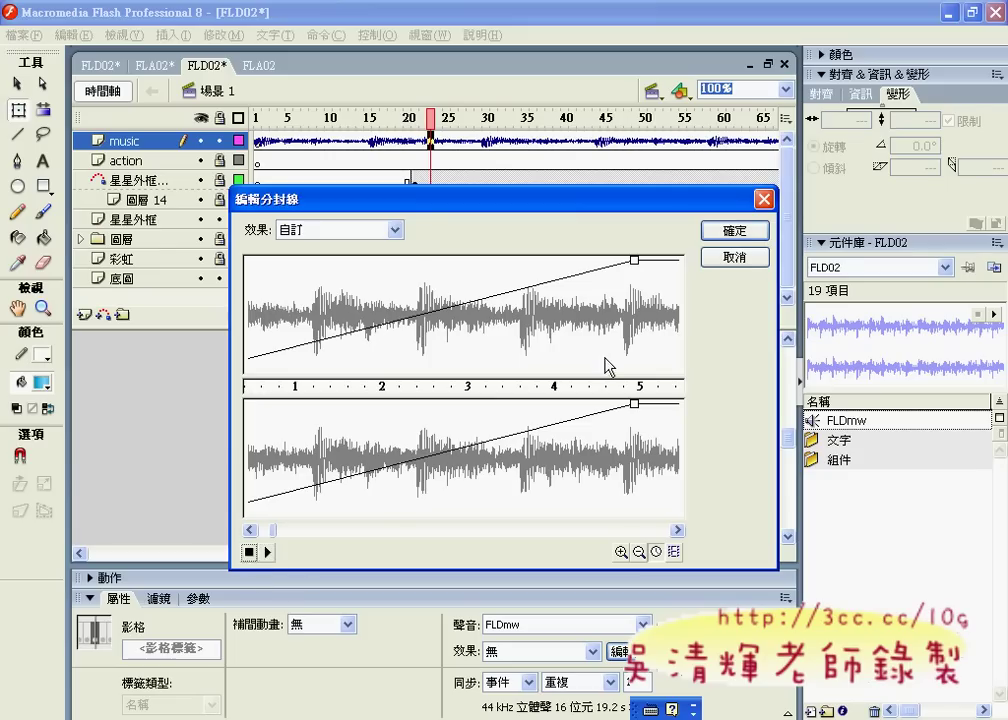
Apply the custom fade-in envelope to the FLDmw sound and test the movie, closing the preview window when done
{"action": "left_click", "coordinate": [745, 230]}
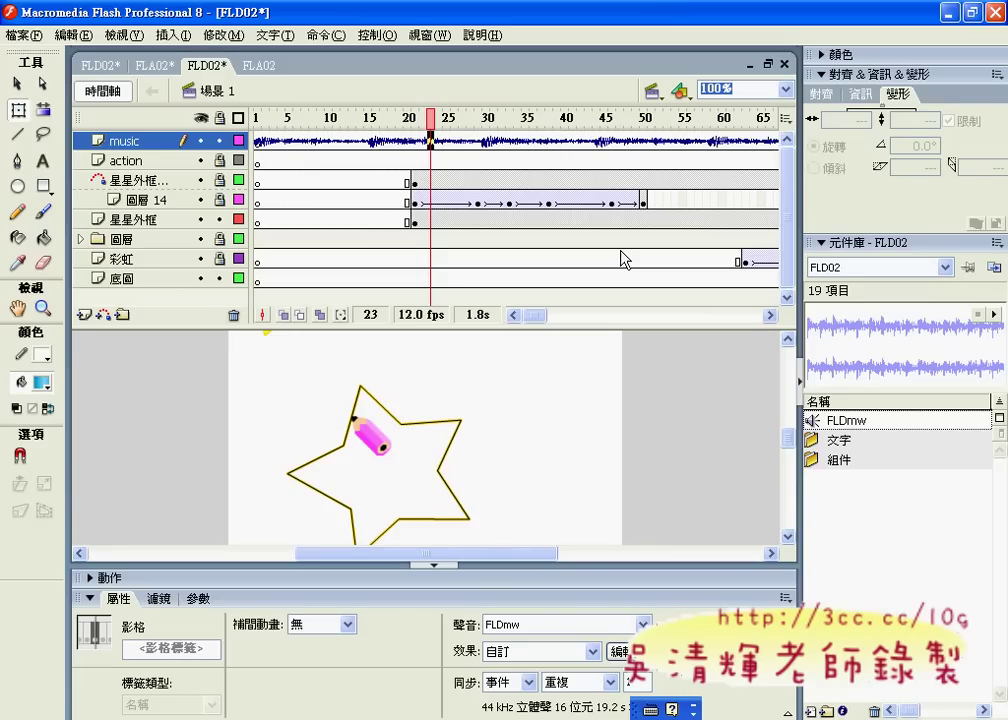
{"action": "key", "text": "ctrl+Return"}
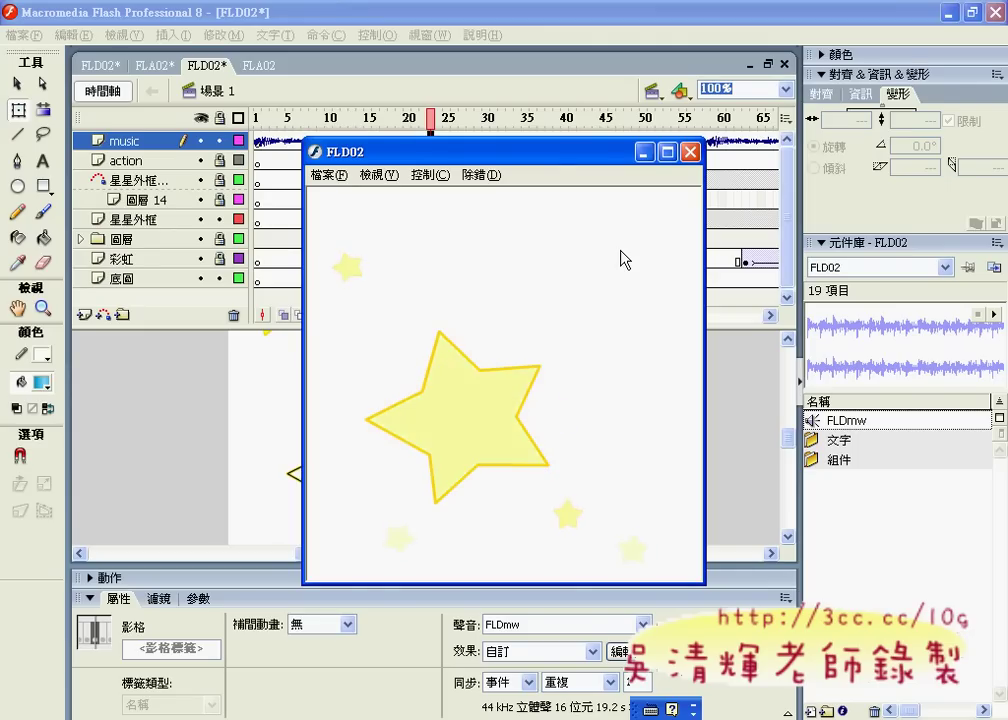
{"action": "left_click", "coordinate": [691, 153]}
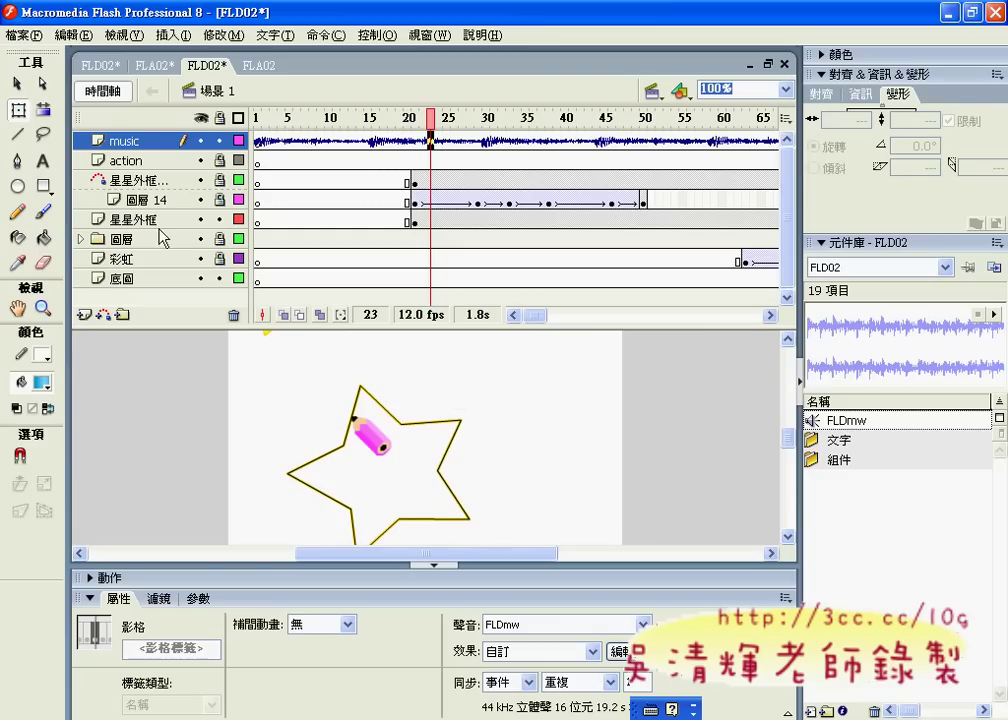
Insert a new layer directly above the 星星外框 layer and turn it into a mask layer
{"action": "left_click", "coordinate": [128, 219]}
{"action": "right_click", "coordinate": [141, 219]}
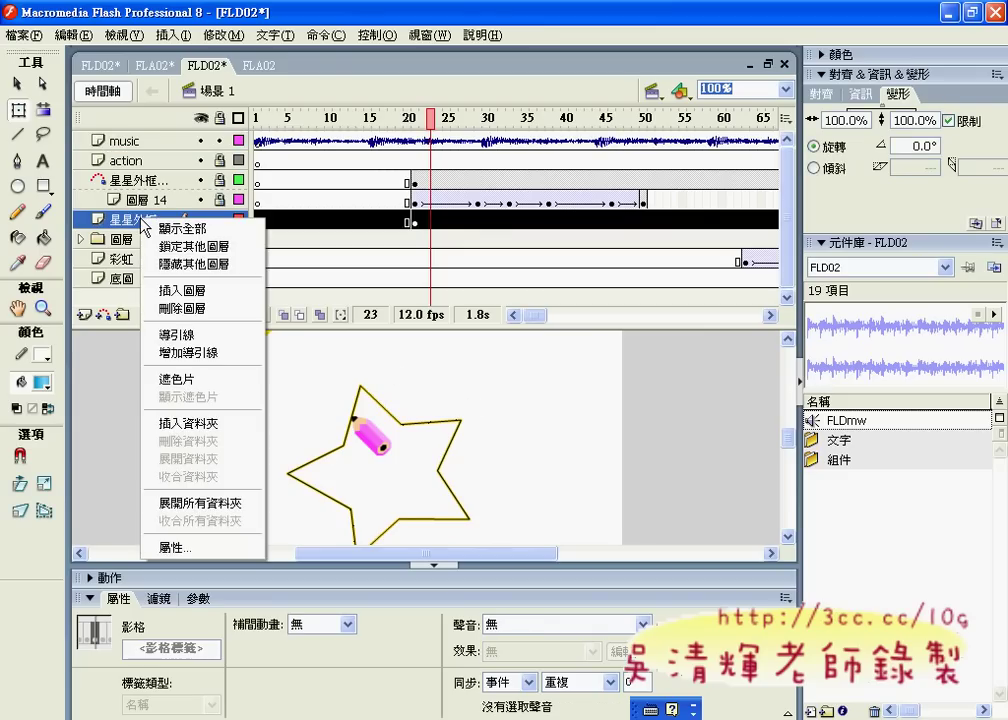
{"action": "left_click", "coordinate": [155, 290]}
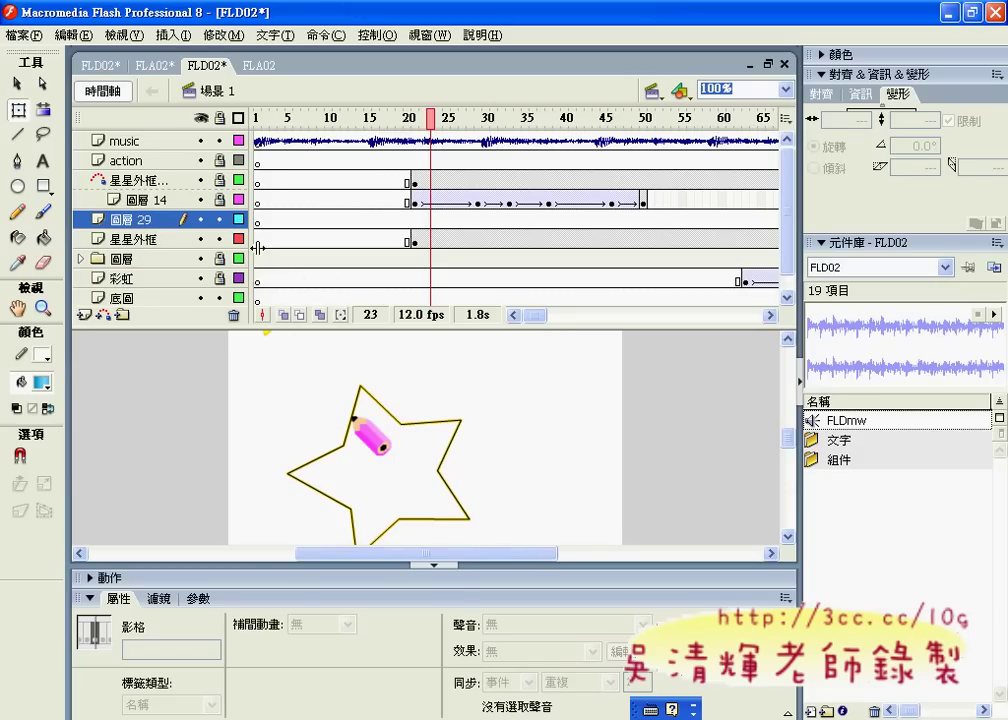
{"action": "left_click", "coordinate": [414, 219]}
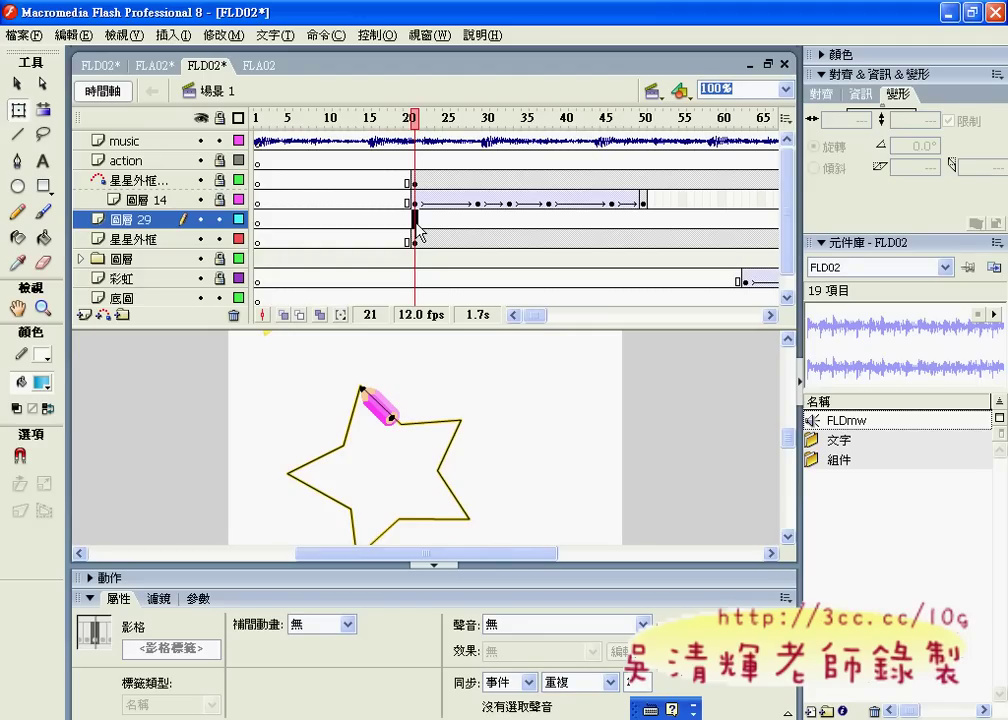
{"action": "right_click", "coordinate": [139, 226]}
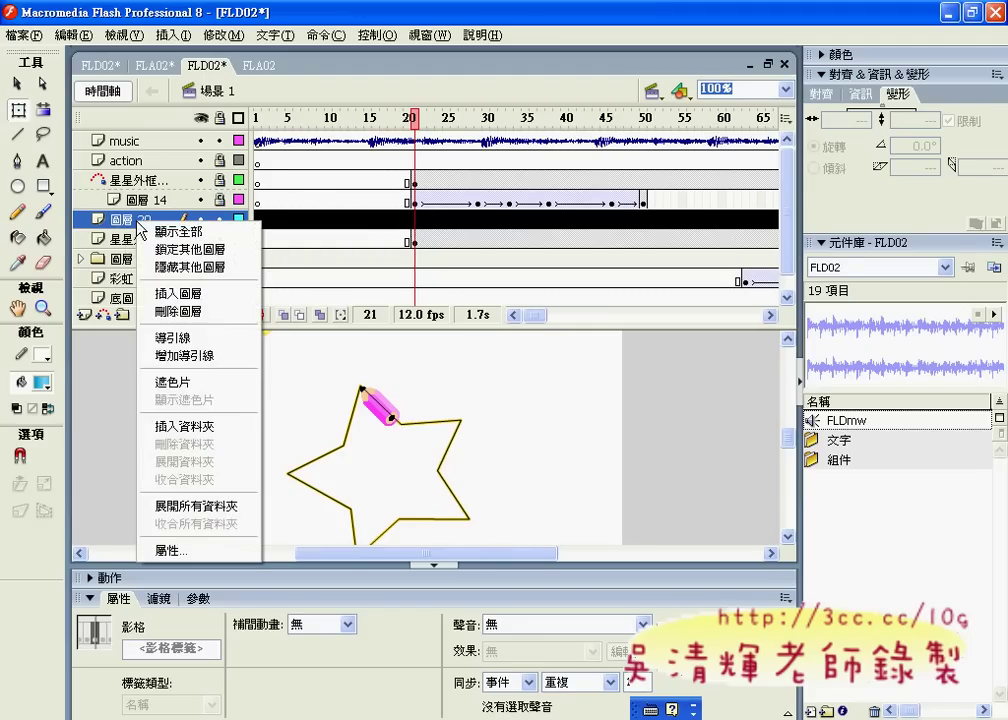
{"action": "left_click", "coordinate": [186, 384]}
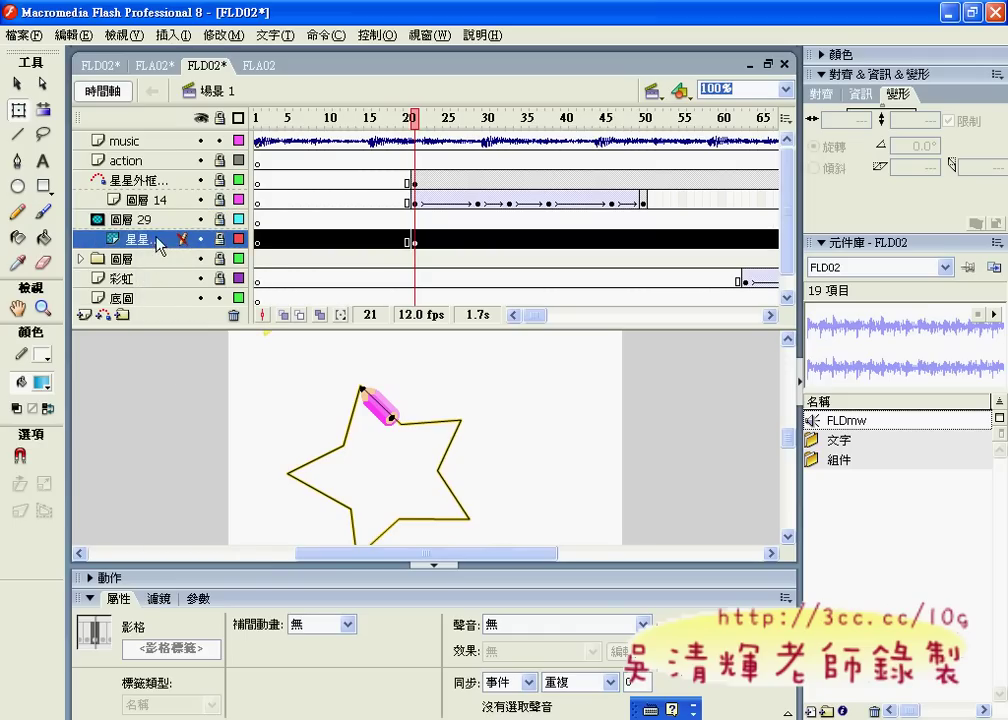
Insert a keyframe at frame 21 of the mask layer 圖層 29
{"action": "left_click", "coordinate": [414, 219]}
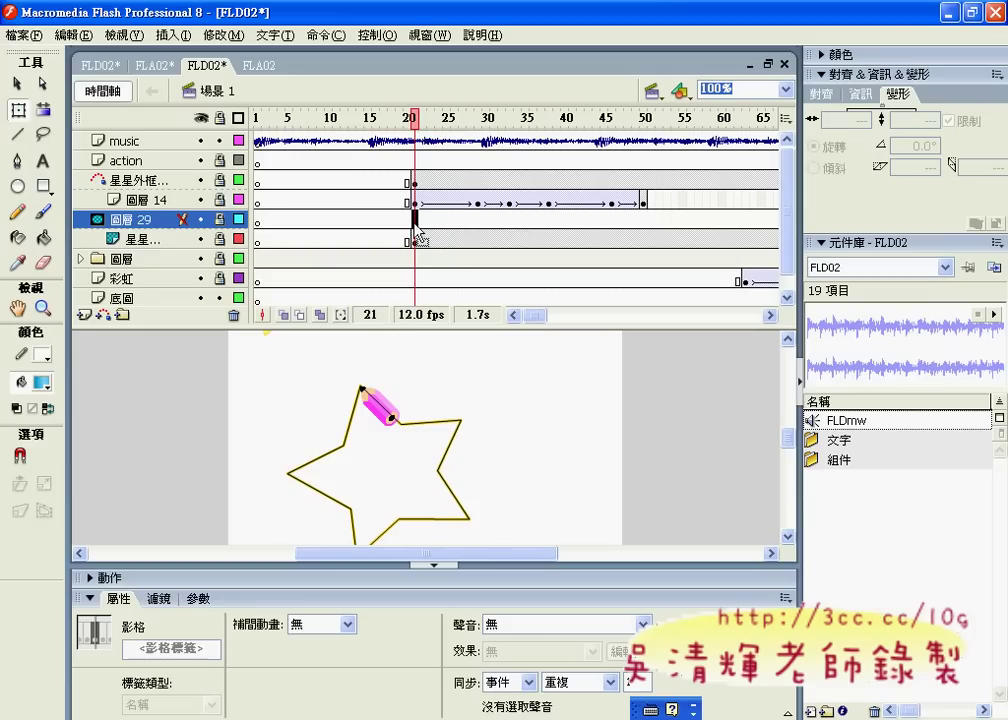
{"action": "right_click", "coordinate": [418, 229]}
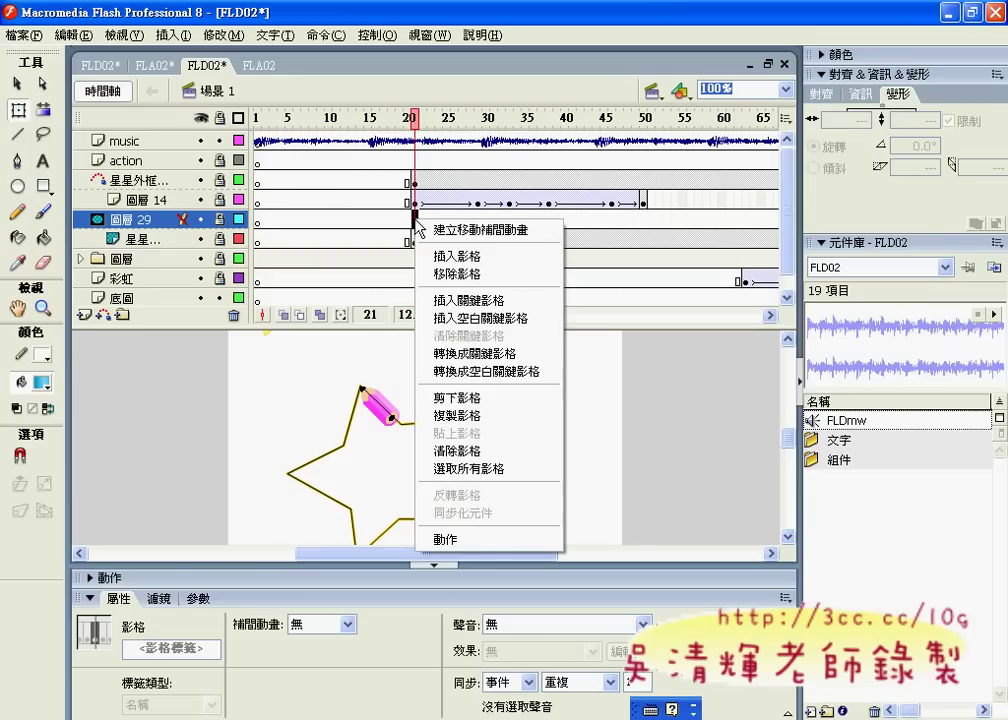
{"action": "left_click", "coordinate": [497, 301]}
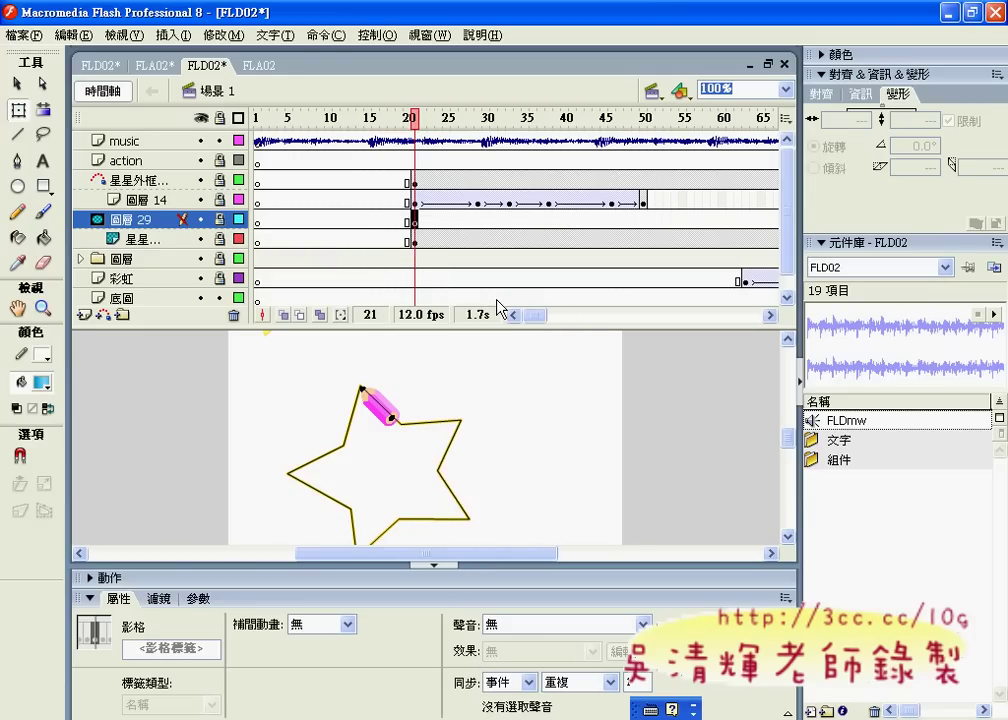
Choose the Brush tool in 一般繪製 mode with a round tip and the largest brush size
{"action": "left_click", "coordinate": [45, 213]}
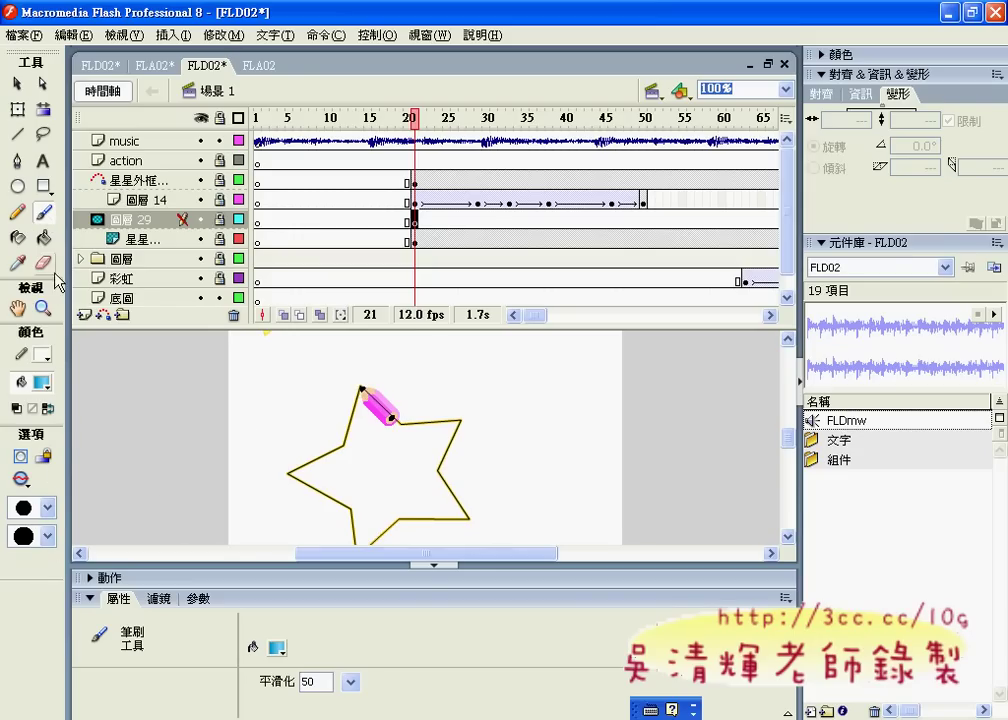
{"action": "left_click", "coordinate": [21, 478]}
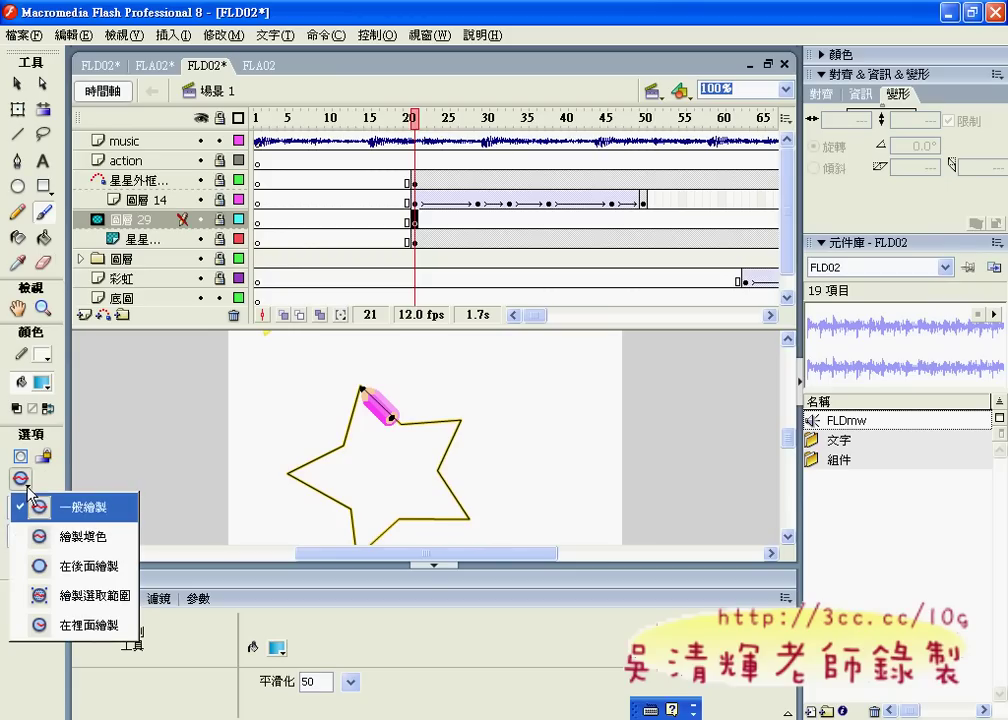
{"action": "left_click", "coordinate": [32, 507]}
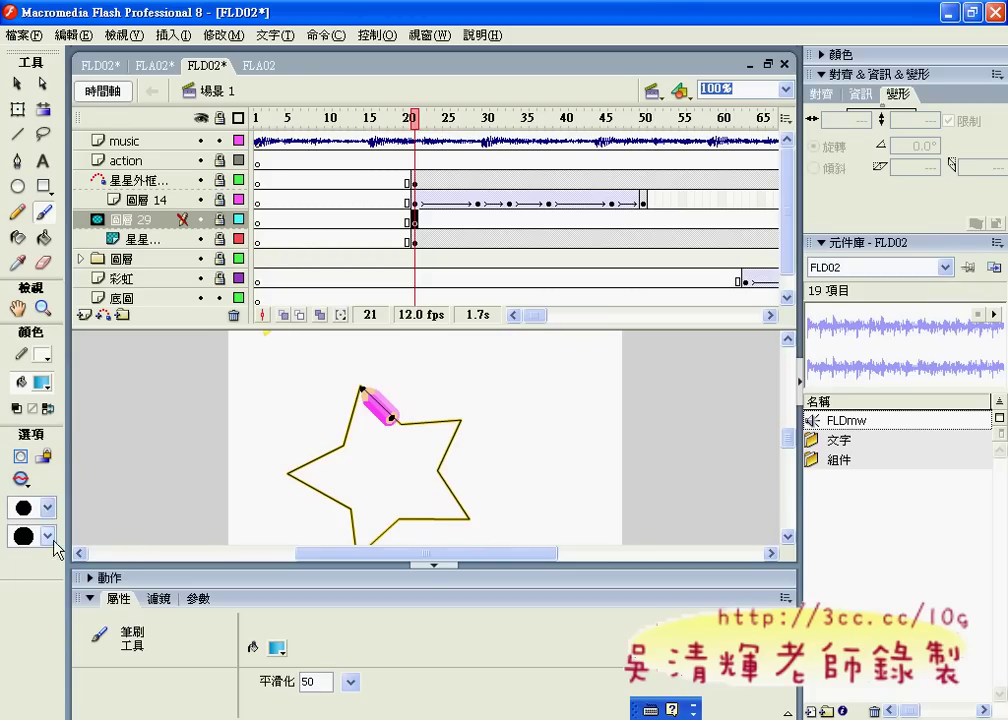
{"action": "left_click", "coordinate": [48, 537]}
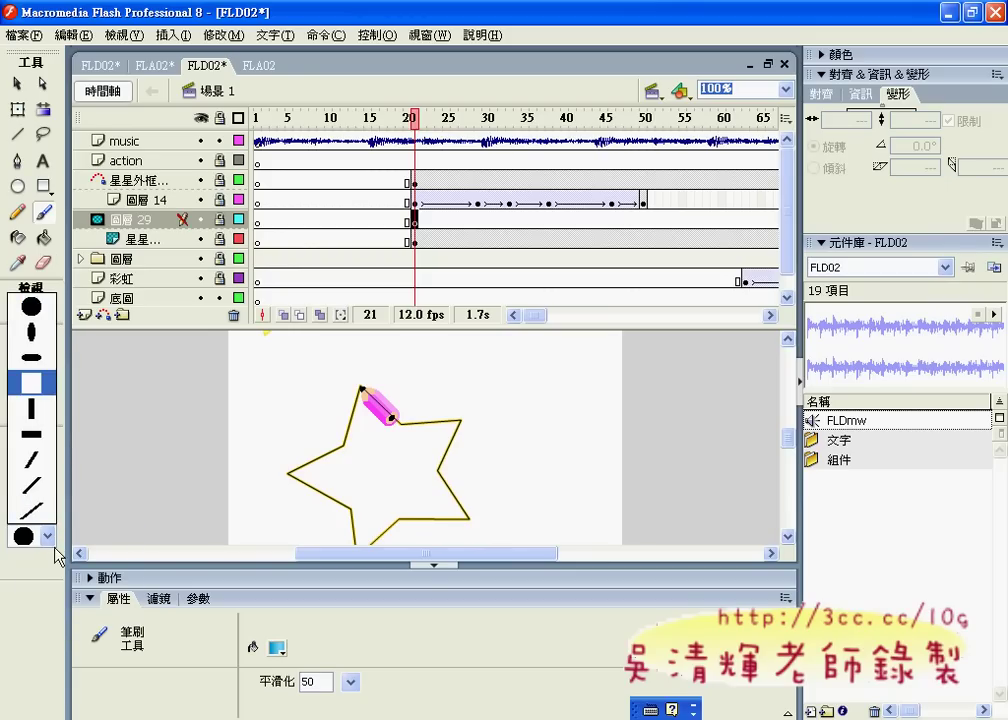
{"action": "left_click", "coordinate": [31, 413]}
{"action": "left_click", "coordinate": [47, 507]}
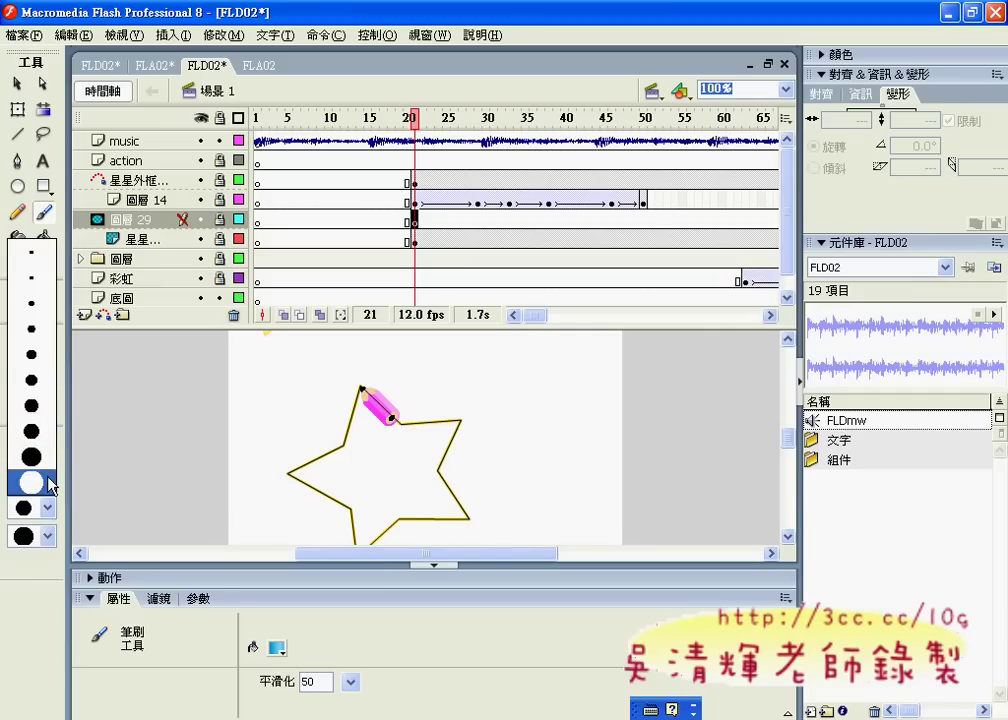
{"action": "left_click", "coordinate": [50, 484]}
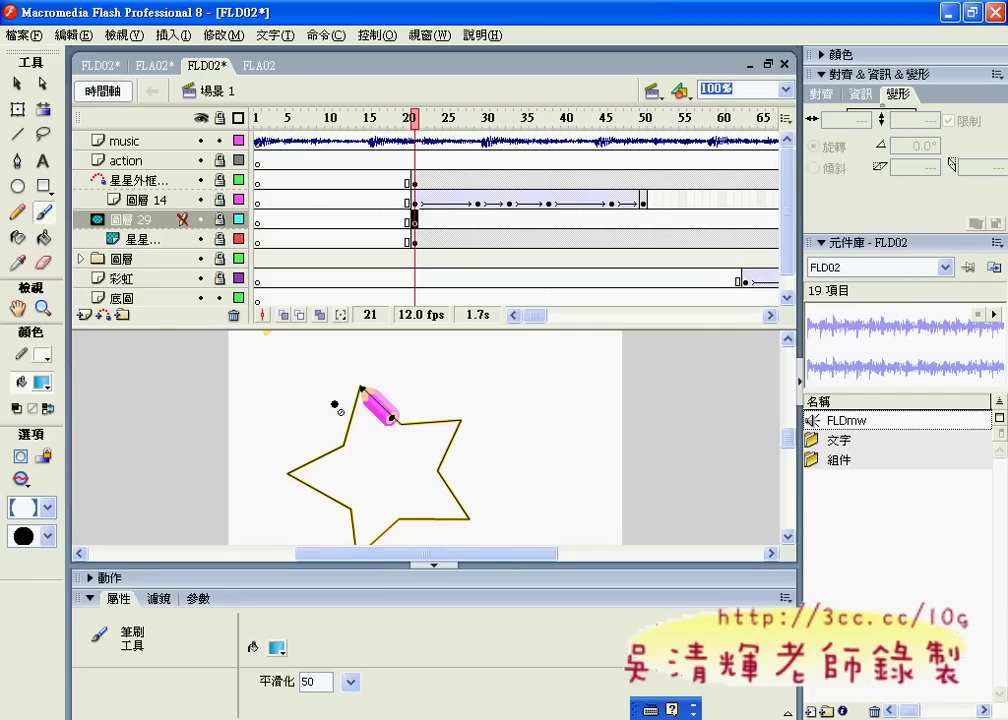
{"action": "left_click", "coordinate": [47, 507]}
{"action": "left_click", "coordinate": [50, 512]}
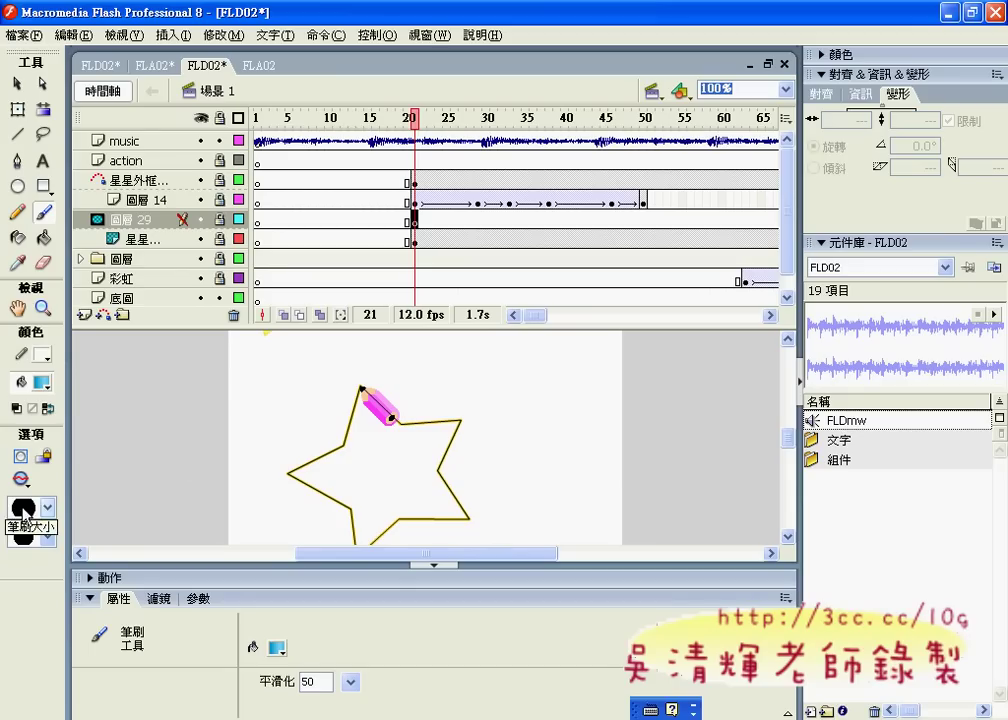
{"action": "left_click", "coordinate": [23, 510]}
{"action": "left_click", "coordinate": [31, 390]}
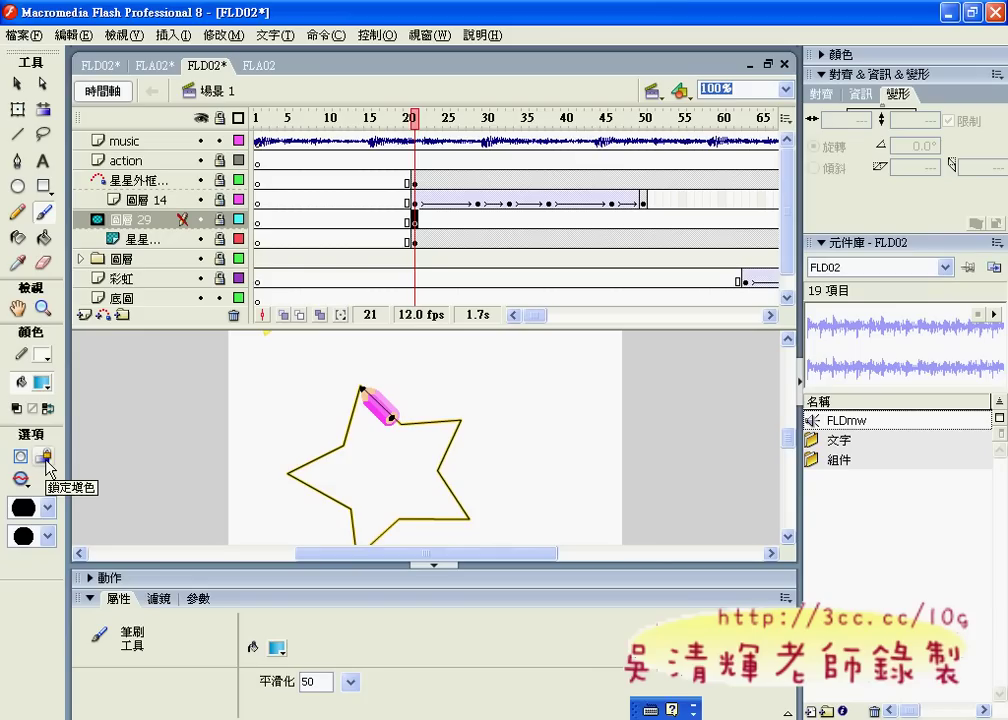
Unlock the mask layer 圖層 29 and the other locked layers, including 彩虹
{"action": "left_click", "coordinate": [150, 219]}
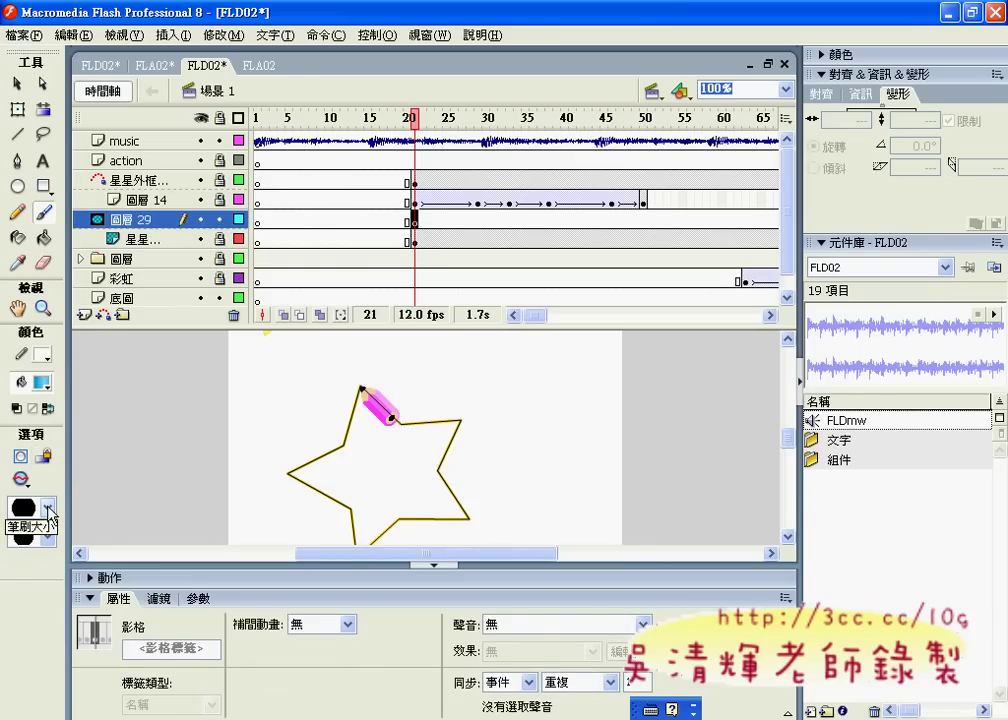
{"action": "left_click", "coordinate": [219, 180]}
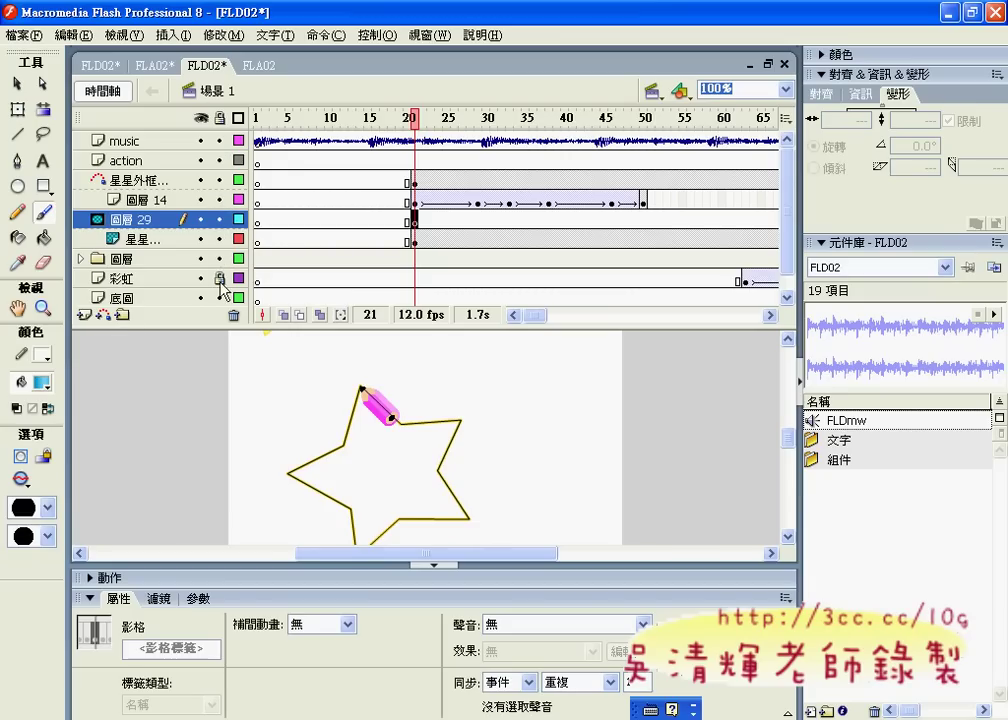
{"action": "left_click", "coordinate": [219, 279]}
Set the second-largest brush size and paint a dab over the star's top tip on frame 21 of the mask layer
{"action": "left_click", "coordinate": [47, 507]}
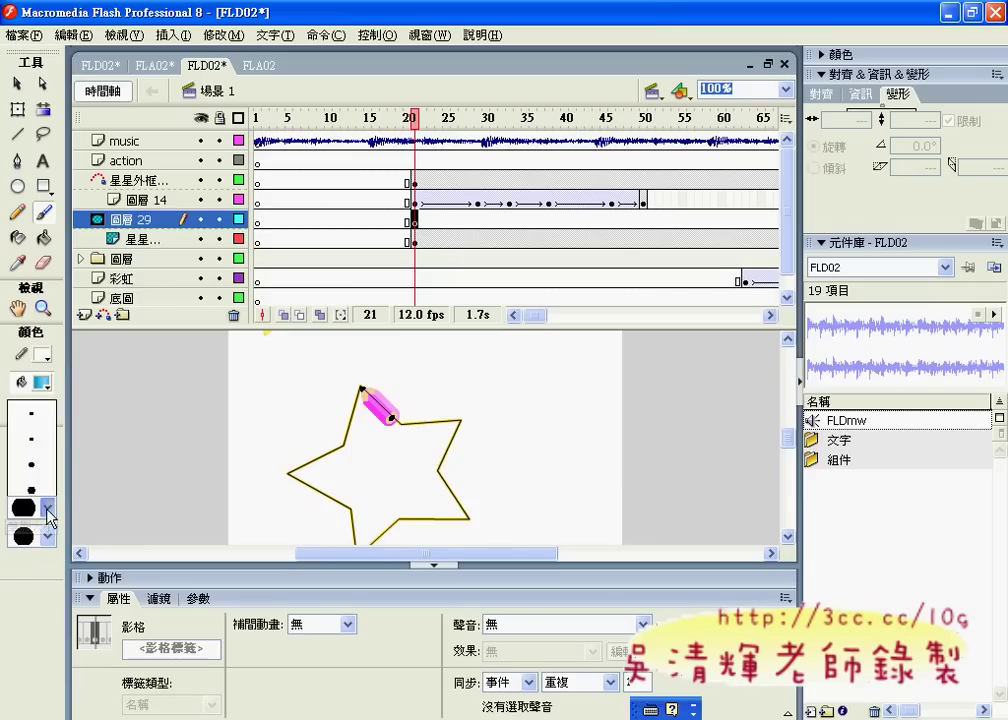
{"action": "left_click", "coordinate": [26, 457]}
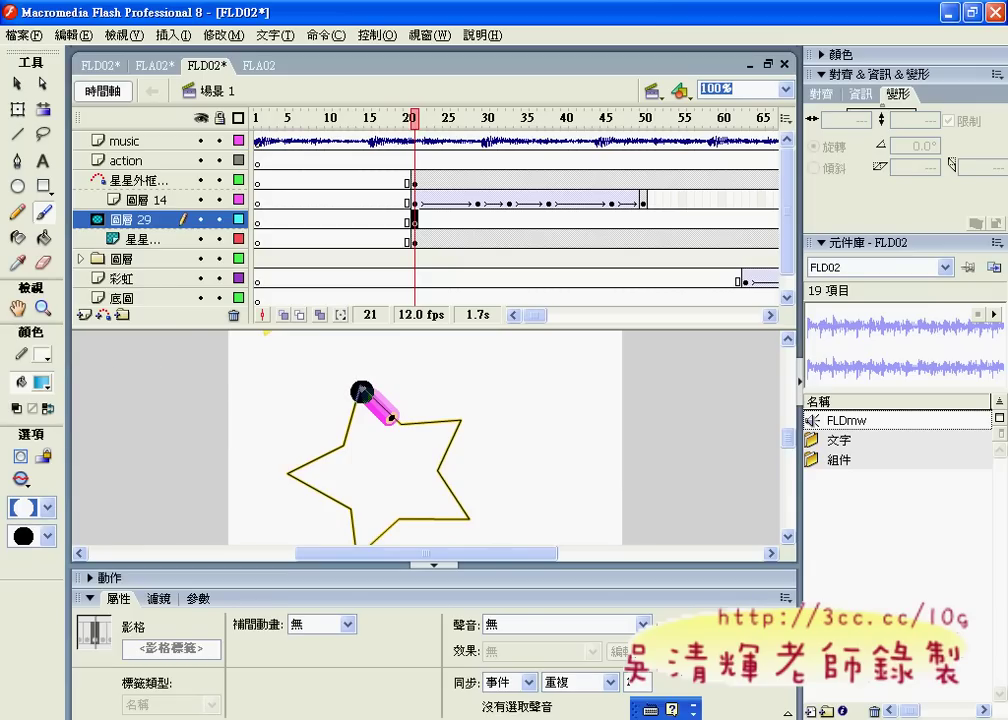
{"action": "left_click", "coordinate": [362, 390]}
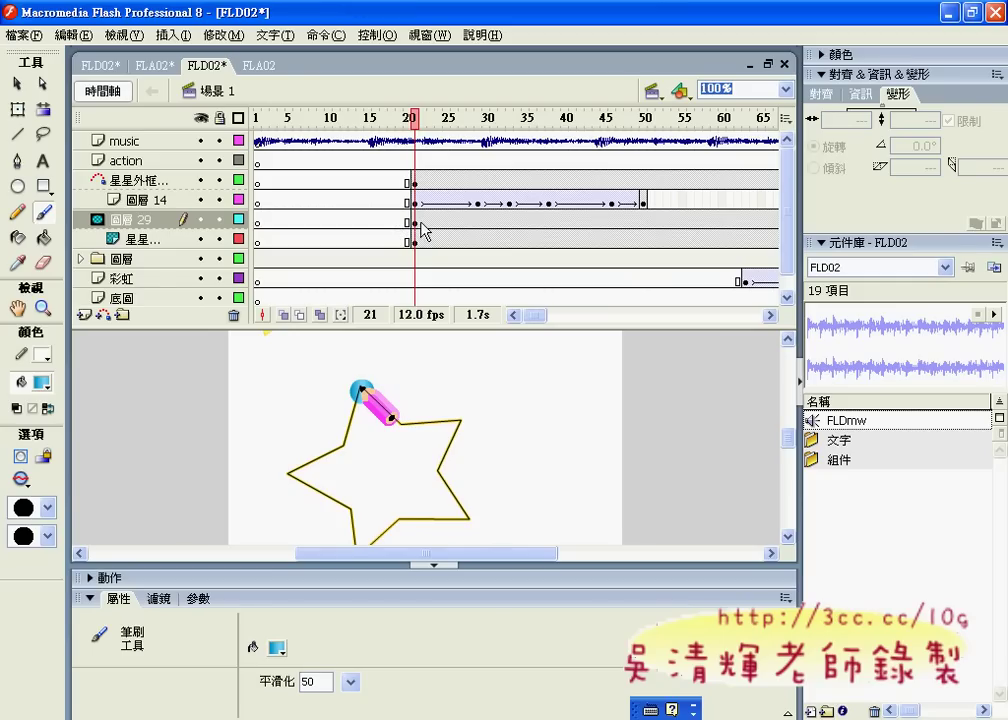
Insert a keyframe at frame 22 of 圖層 29 and paint a dab over the outline at the pencil's tip
{"action": "right_click", "coordinate": [421, 222]}
{"action": "left_click", "coordinate": [422, 219]}
{"action": "right_click", "coordinate": [424, 220]}
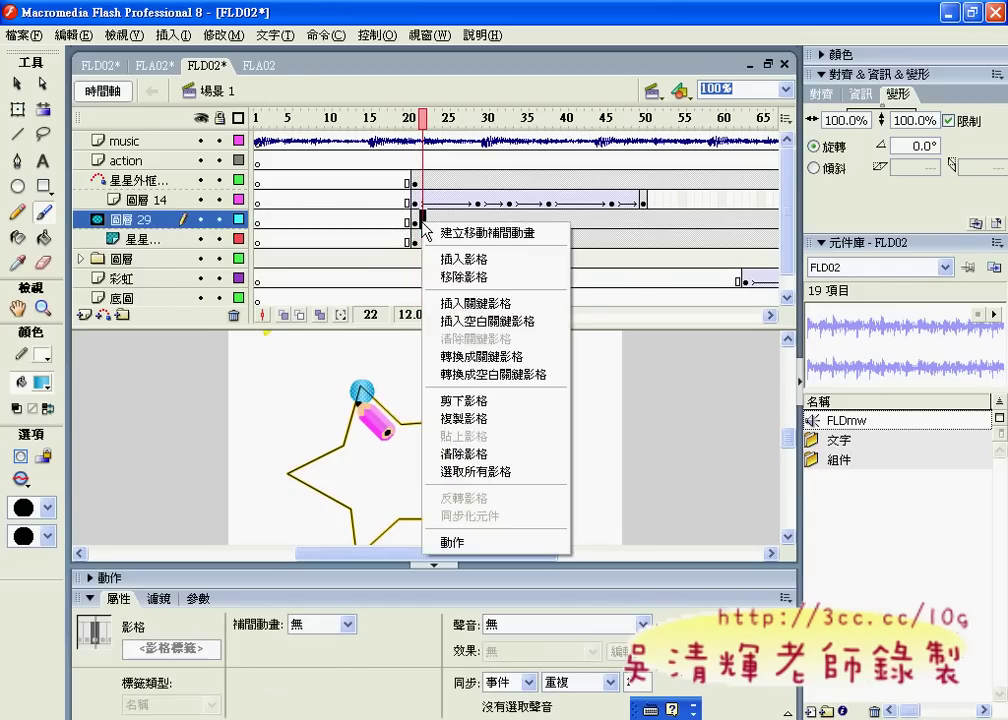
{"action": "left_click", "coordinate": [472, 306]}
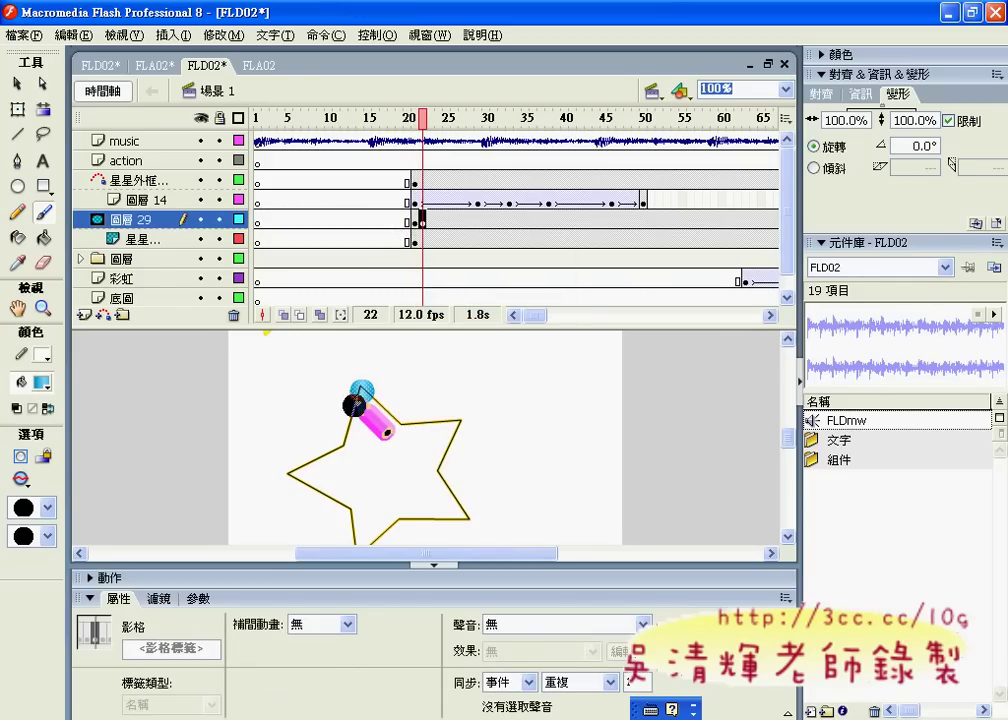
{"action": "left_click", "coordinate": [354, 403]}
Add keyframes at frames 23 and 24 of 圖層 29, painting the outline at the pencil's tip in each
{"action": "right_click", "coordinate": [430, 220]}
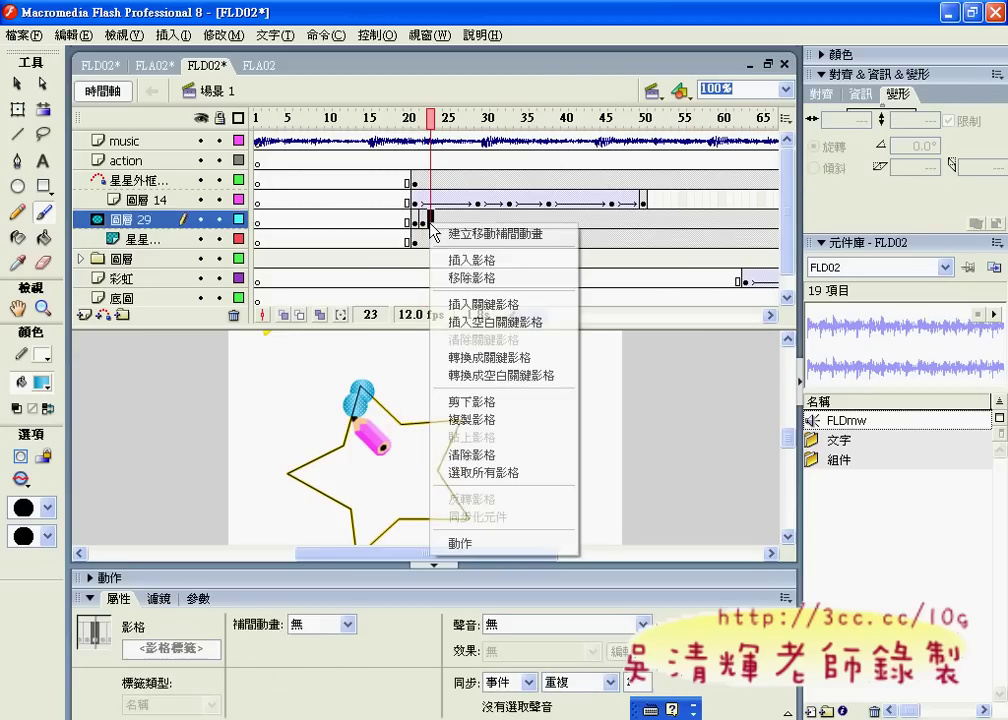
{"action": "left_click", "coordinate": [475, 304]}
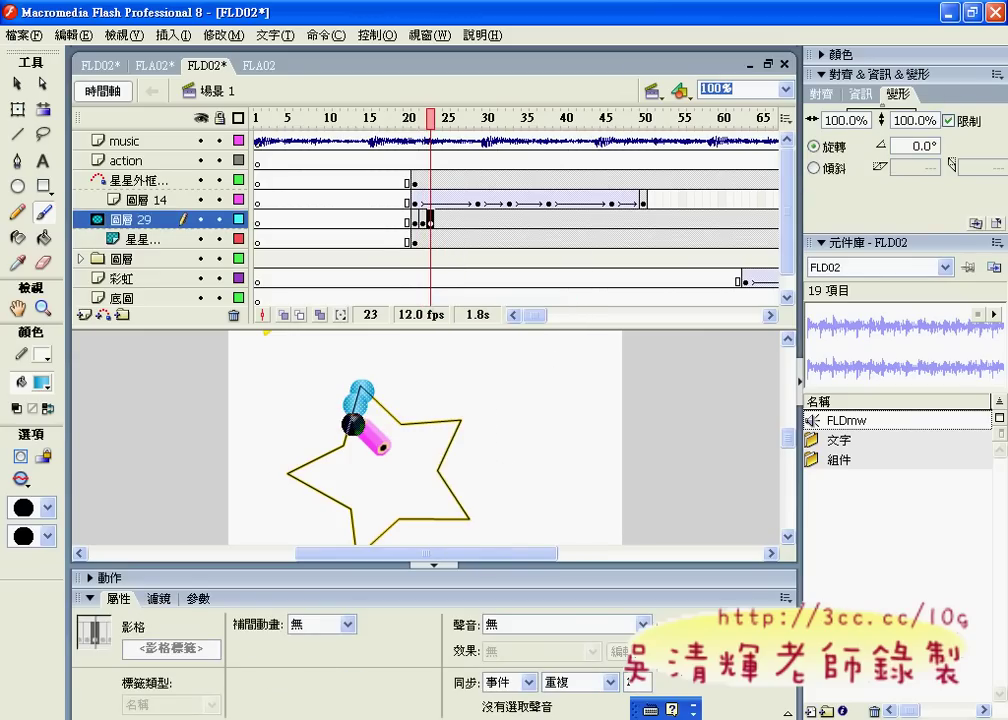
{"action": "left_click", "coordinate": [351, 420]}
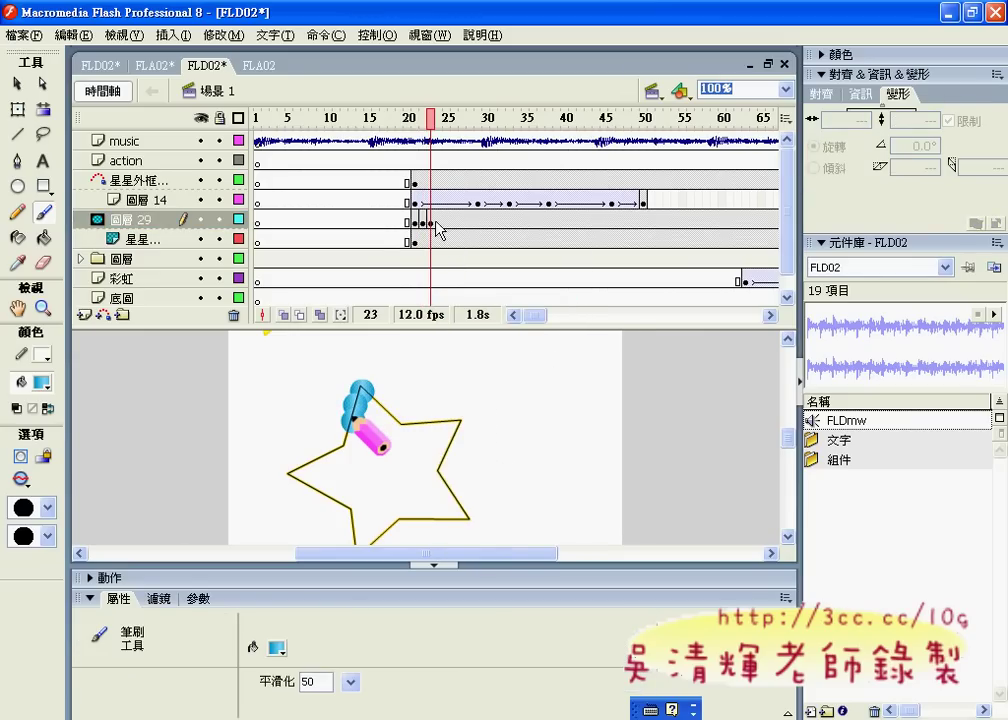
{"action": "right_click", "coordinate": [437, 220]}
{"action": "left_click", "coordinate": [470, 304]}
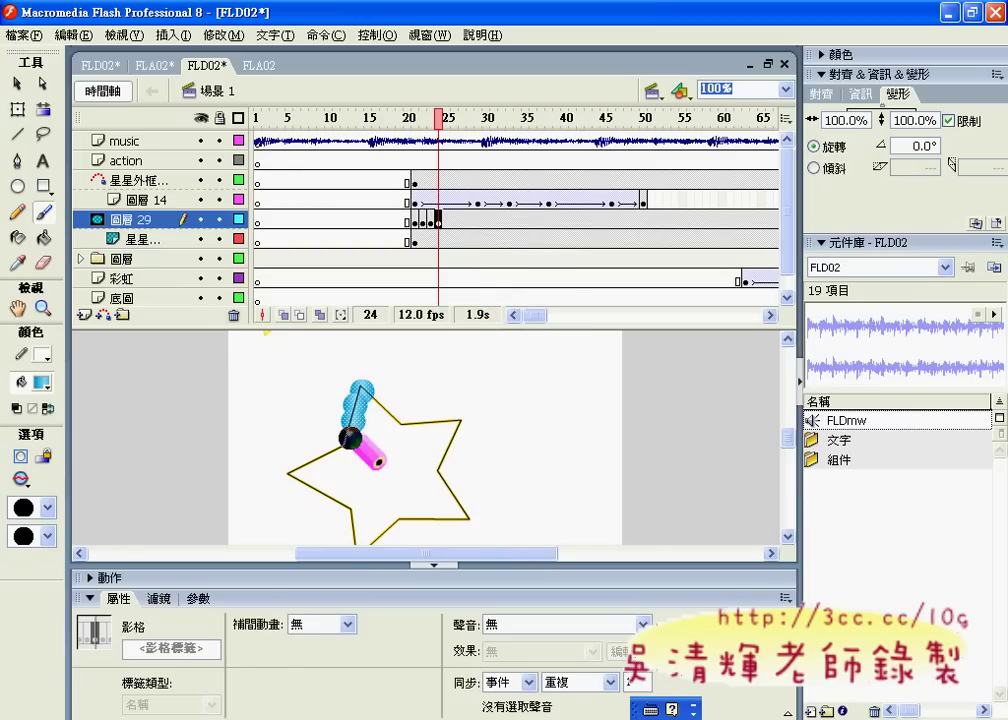
{"action": "left_click", "coordinate": [349, 433]}
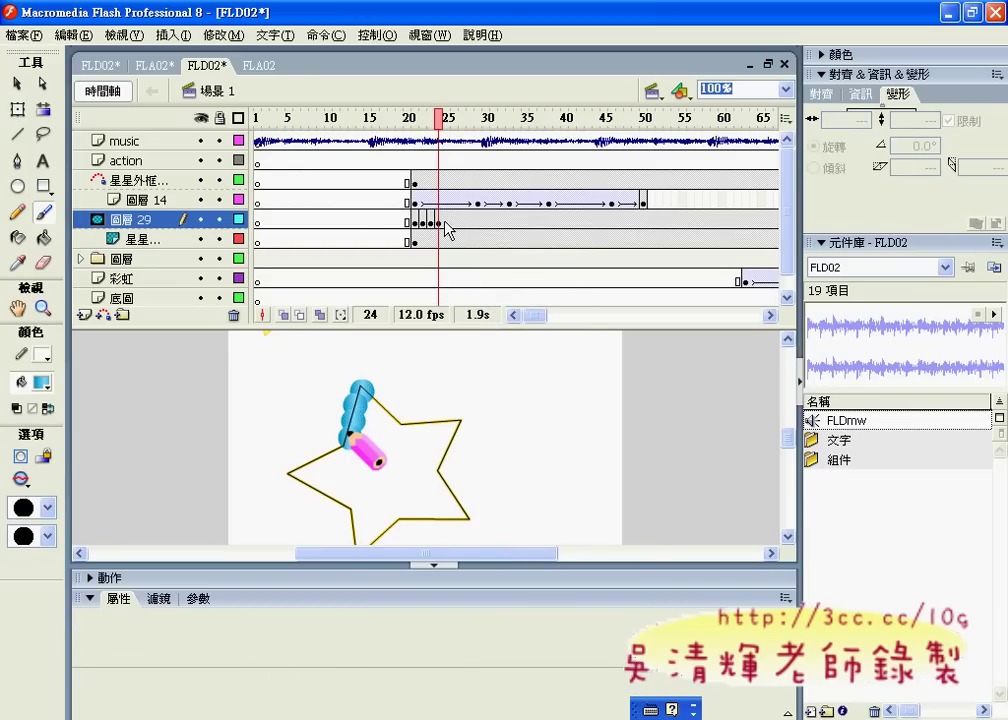
Add keyframes at frames 25 and 26 of 圖層 29, extending the painted mask to the pencil's tip in each
{"action": "right_click", "coordinate": [447, 218]}
{"action": "left_click", "coordinate": [480, 305]}
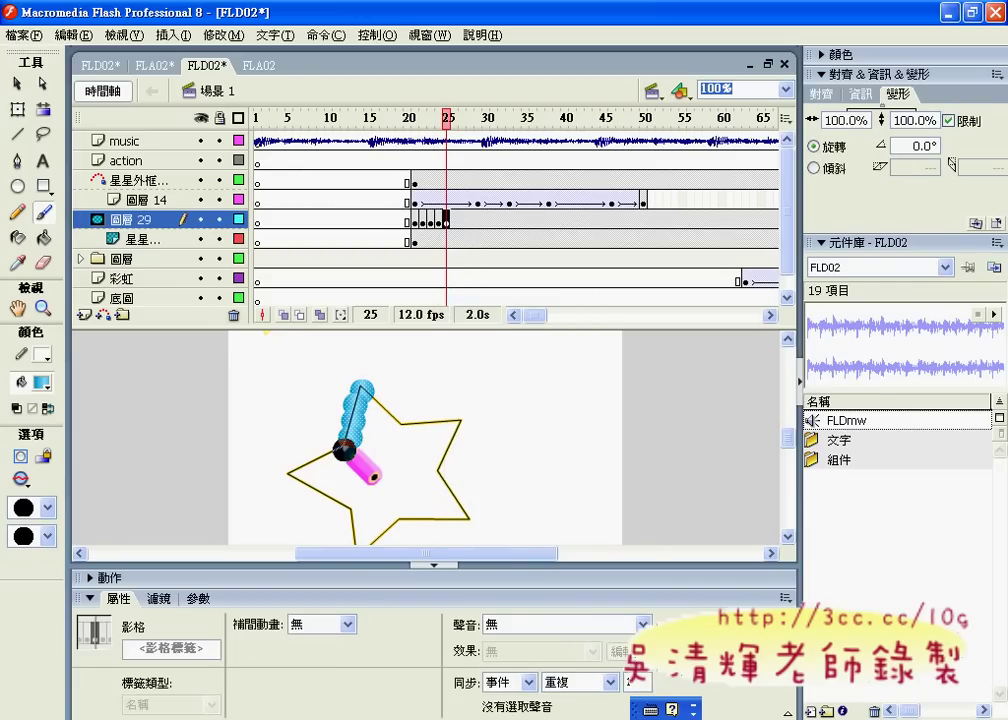
{"action": "left_click", "coordinate": [350, 433]}
{"action": "right_click", "coordinate": [455, 220]}
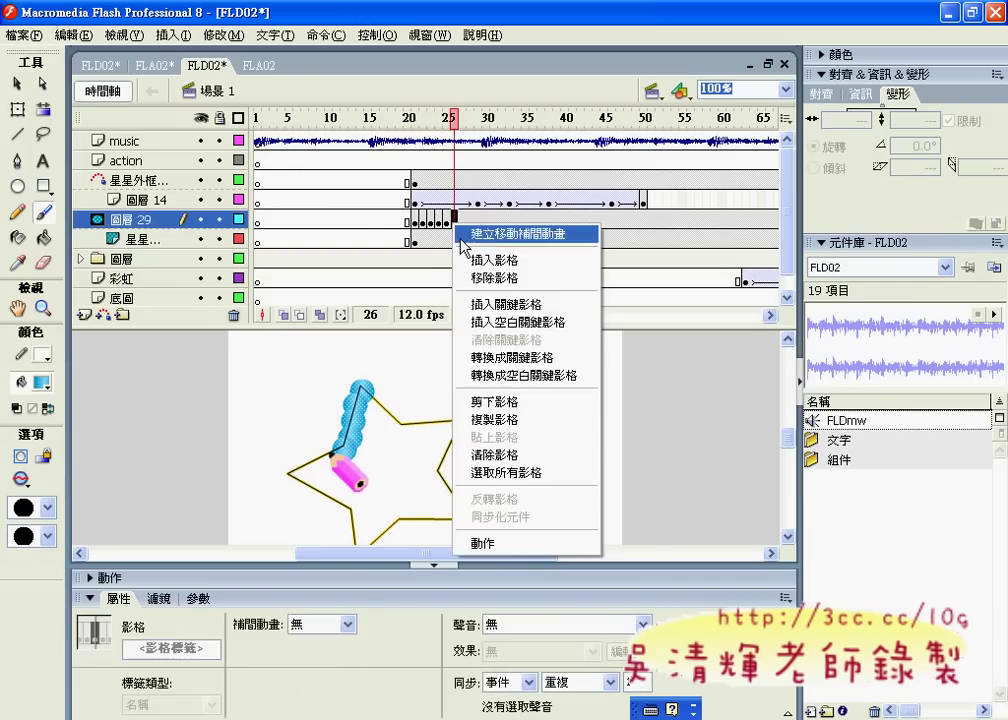
{"action": "left_click", "coordinate": [500, 299]}
{"action": "left_click", "coordinate": [740, 275]}
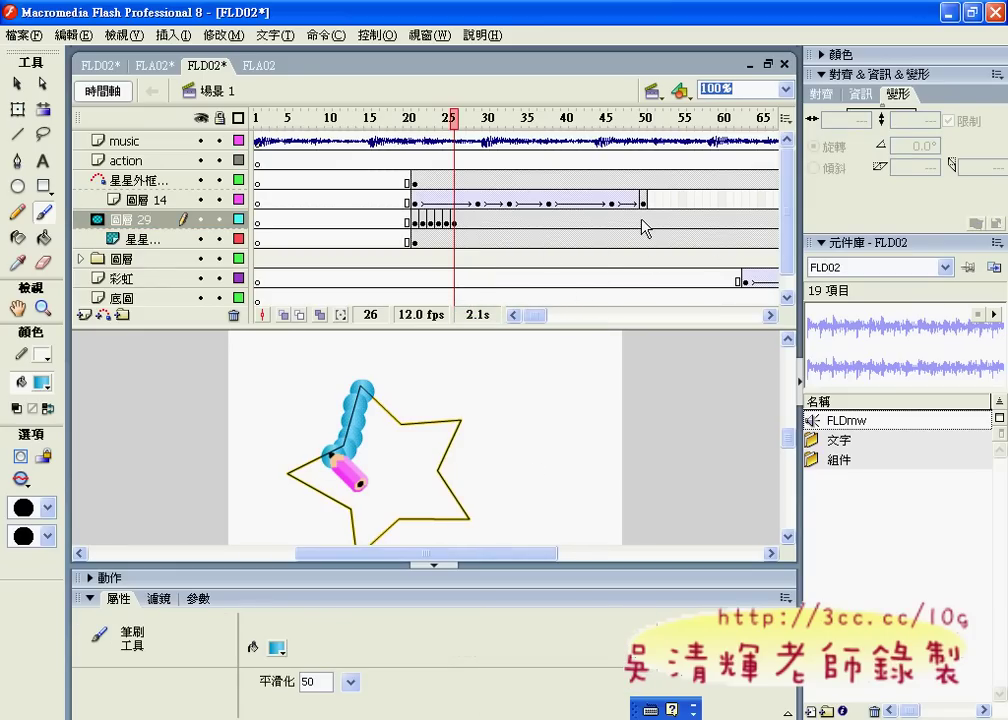
Test the movie to check the masked drawing of the star outline
{"action": "key", "text": "ctrl+Return"}
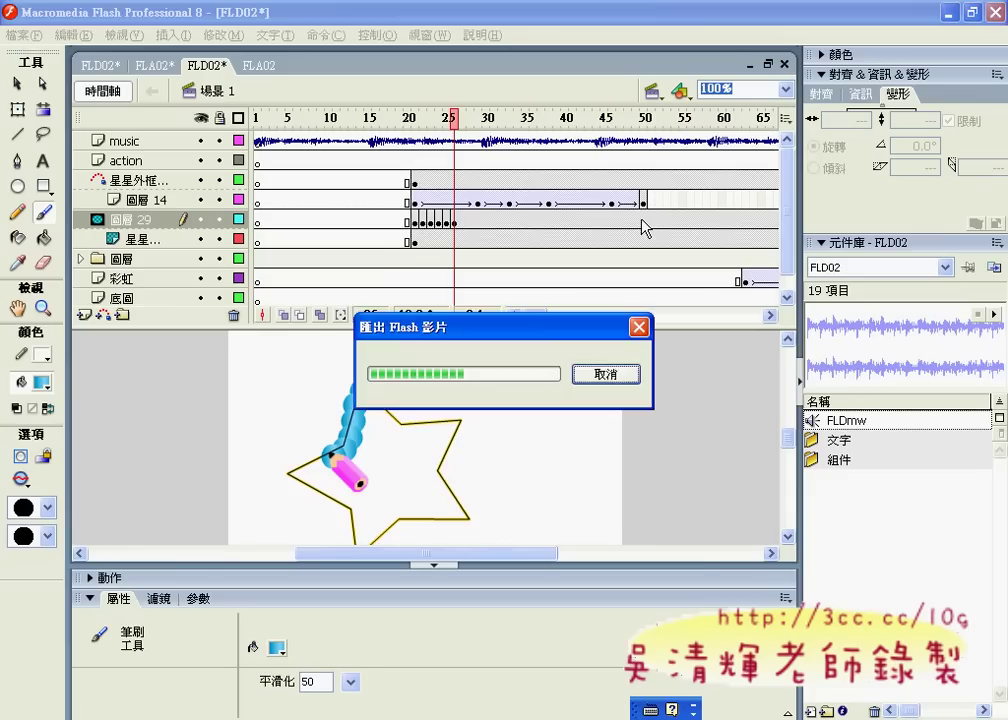